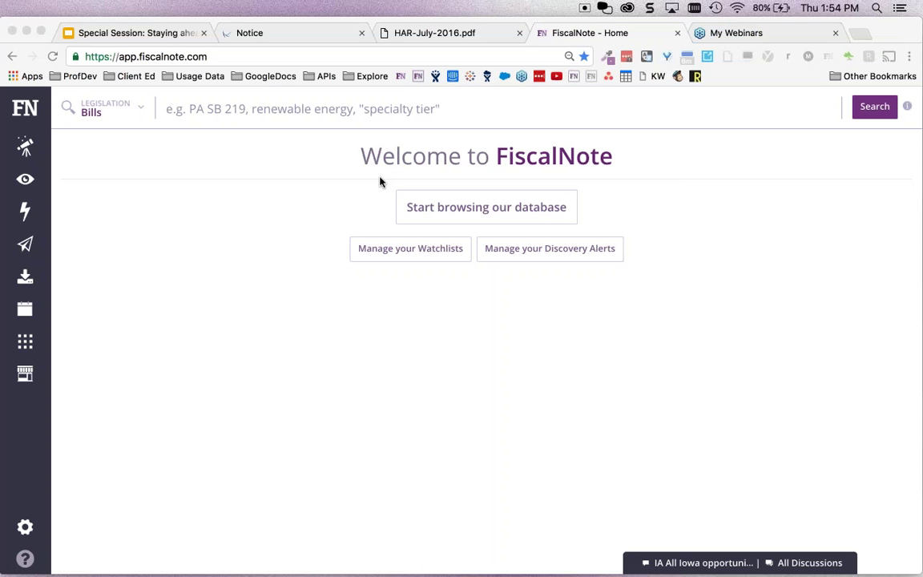
- Open the state regulations search and expand the States, Status, Type and Date Range filters to view their options
click(114, 111)
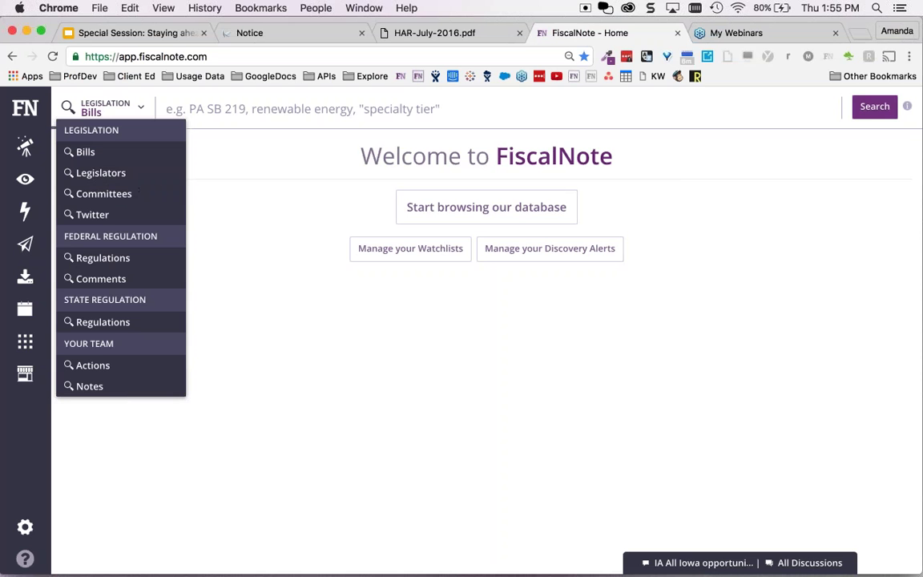
click(124, 321)
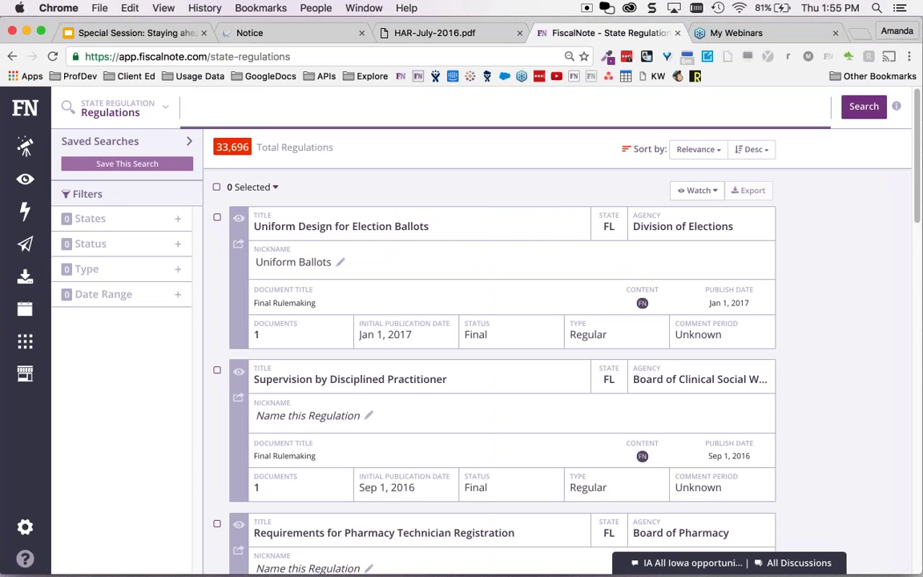
click(120, 218)
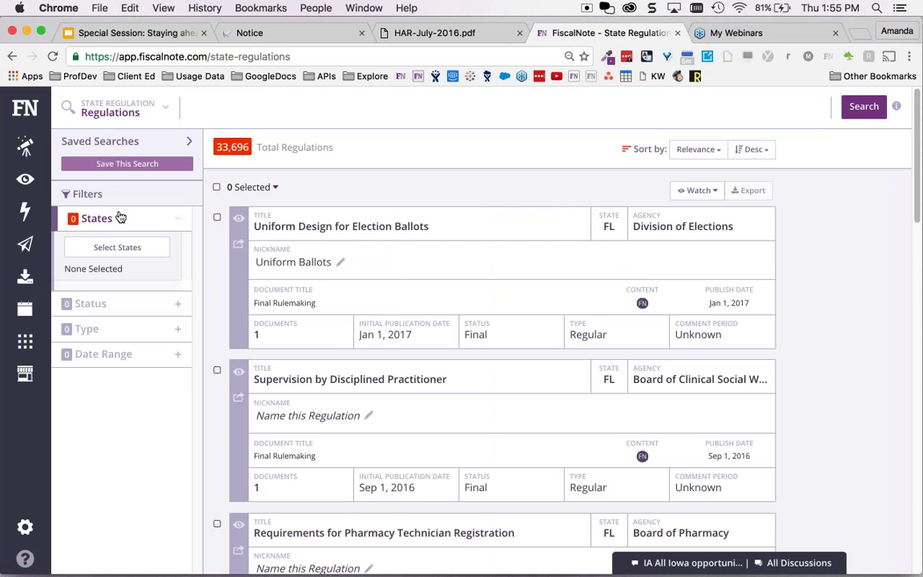
click(133, 303)
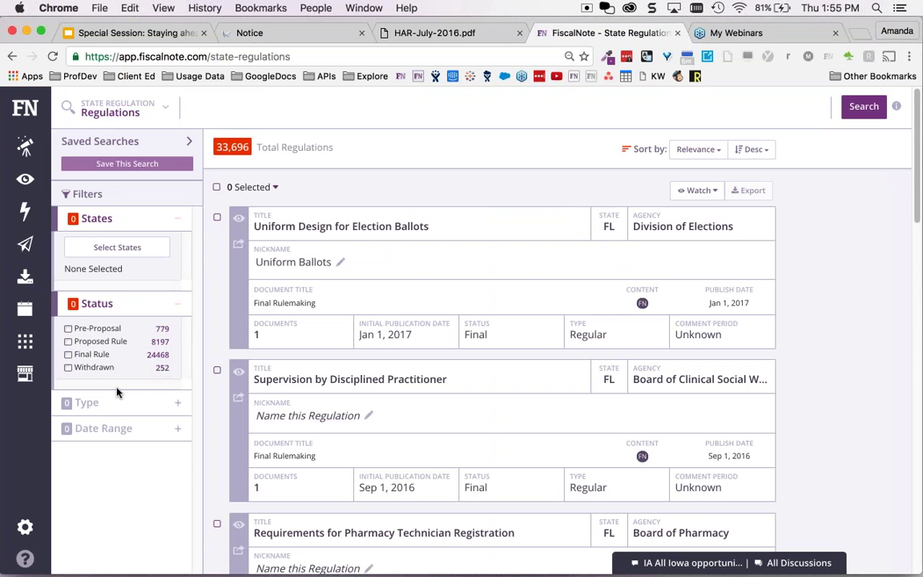
click(120, 432)
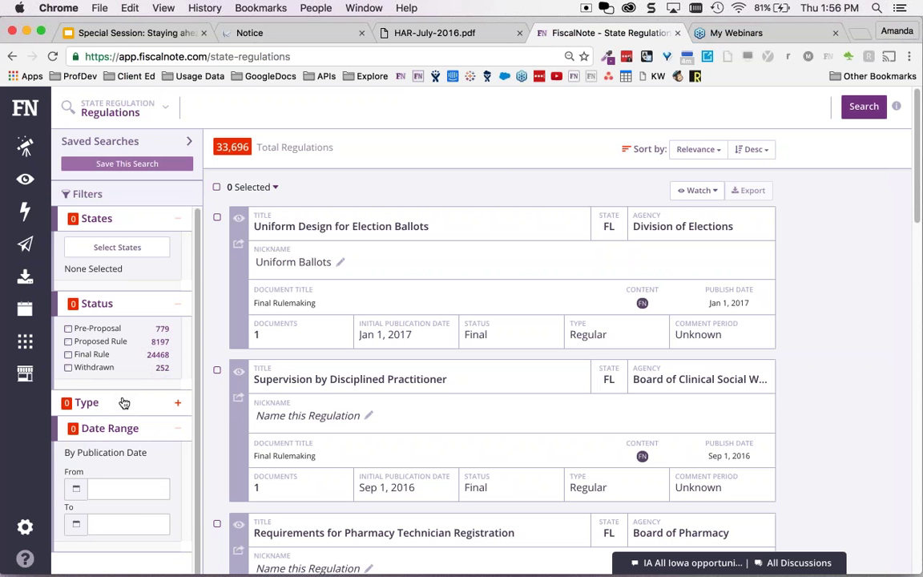
click(124, 402)
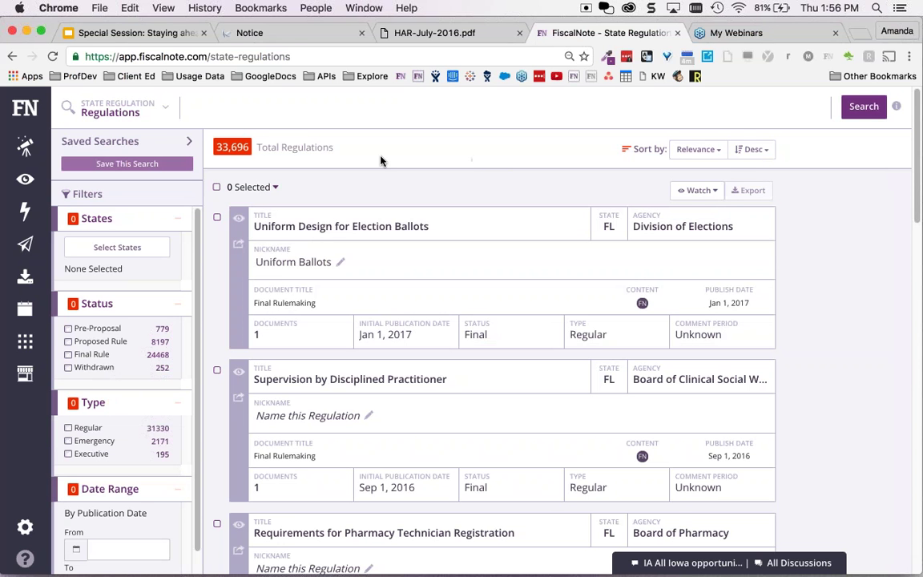
- Start a new discovery alert of the State Regulation type
mouse_move(27, 149)
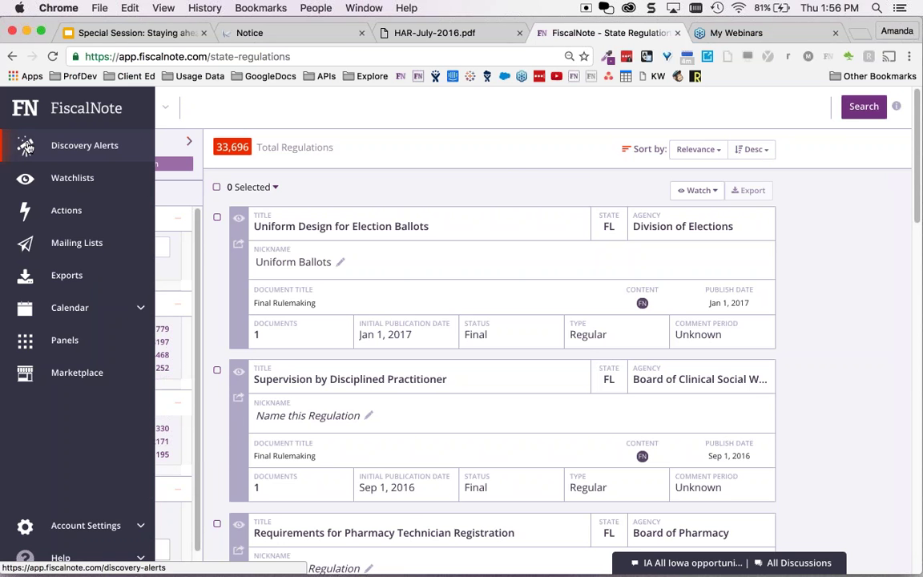
click(26, 146)
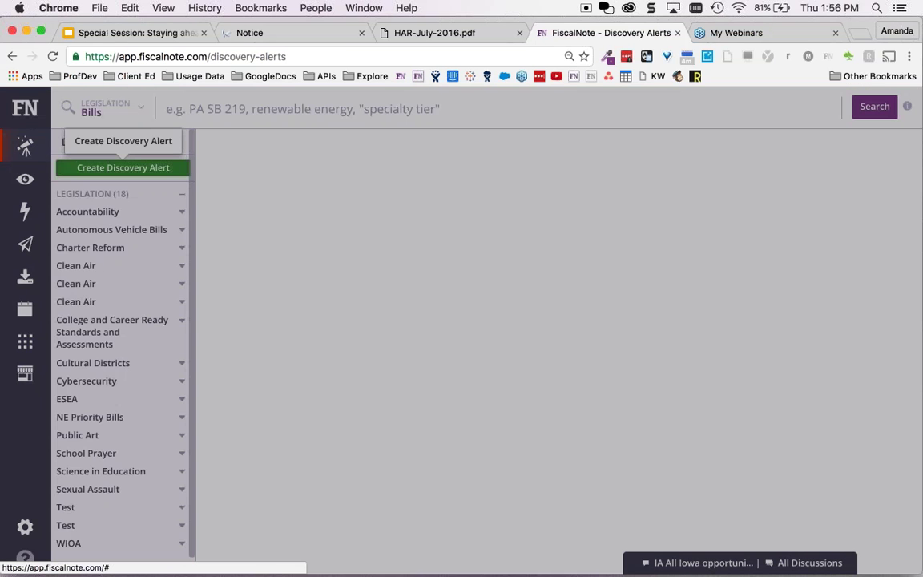
click(122, 168)
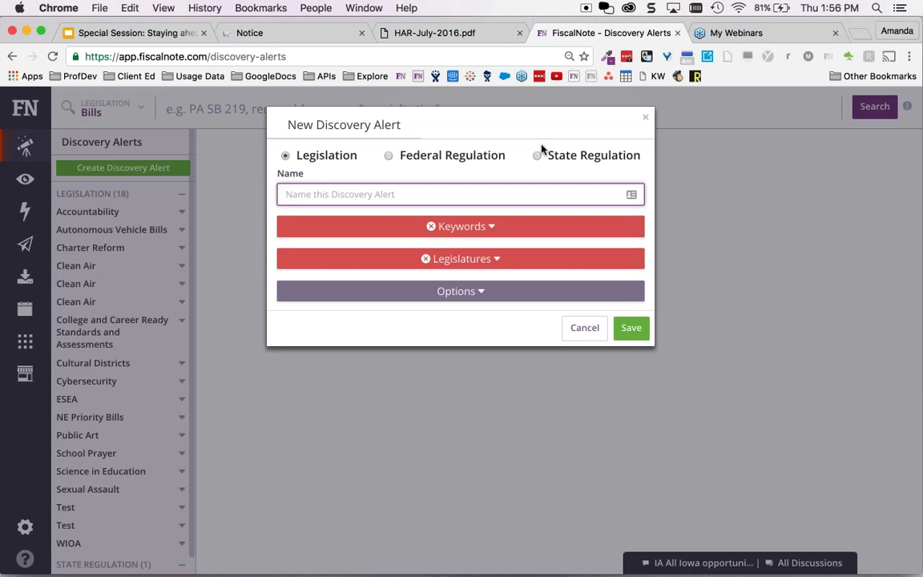
click(577, 160)
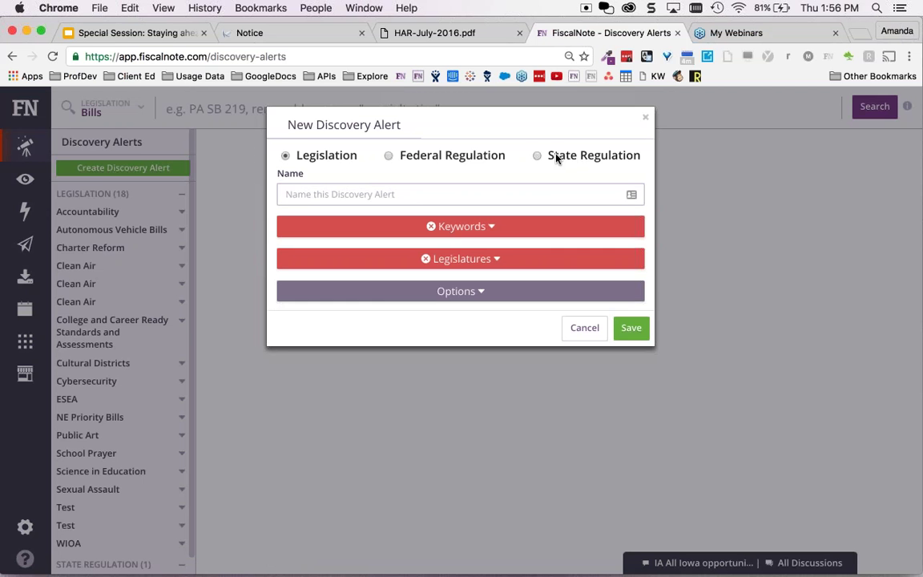
click(557, 158)
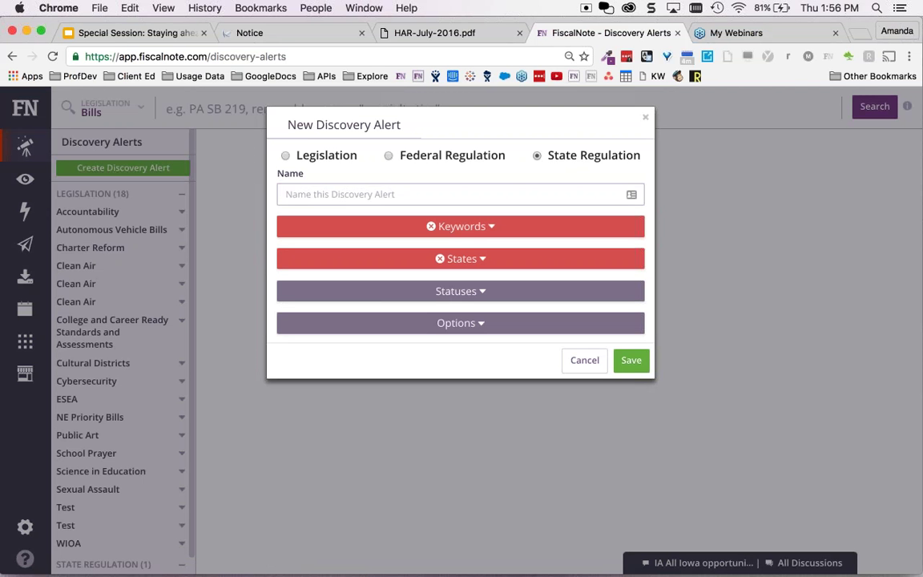
- Review the new alert's Keywords, States, Statuses and Options settings, and cancel the alert without saving
click(630, 194)
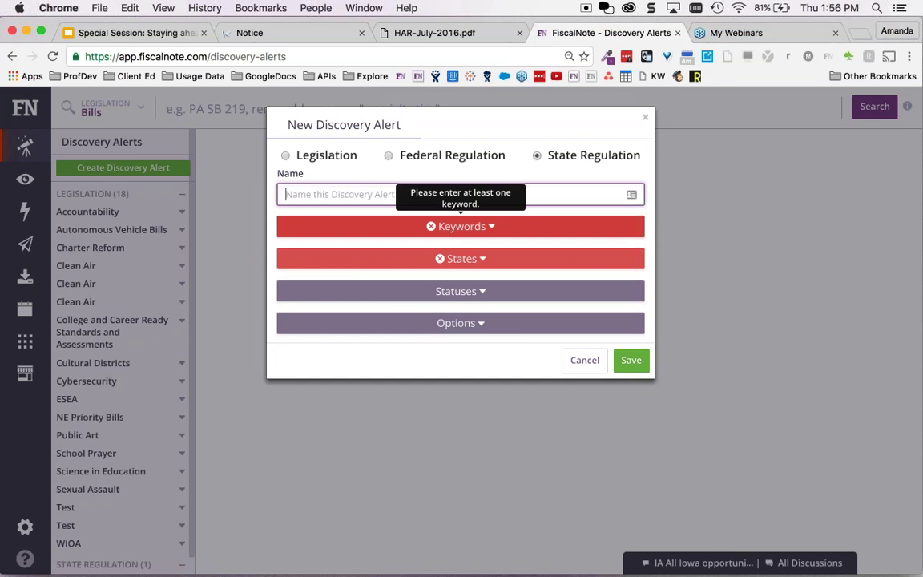
click(463, 225)
click(461, 311)
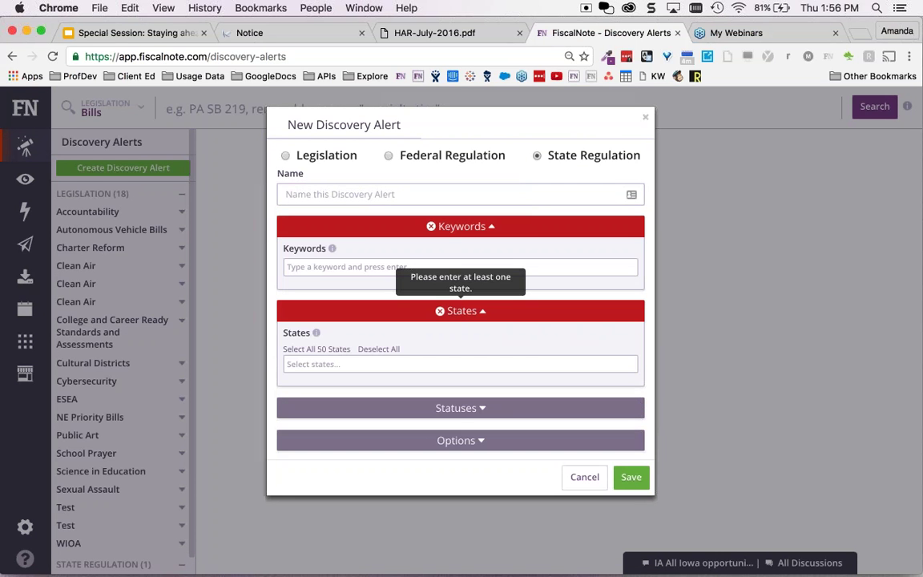
click(455, 413)
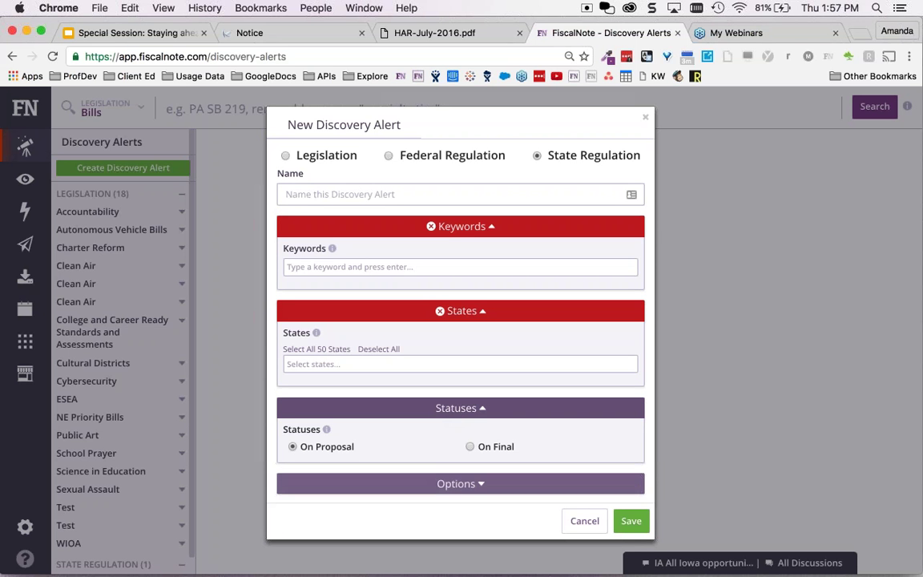
click(454, 485)
scroll(417, 499, down, 2)
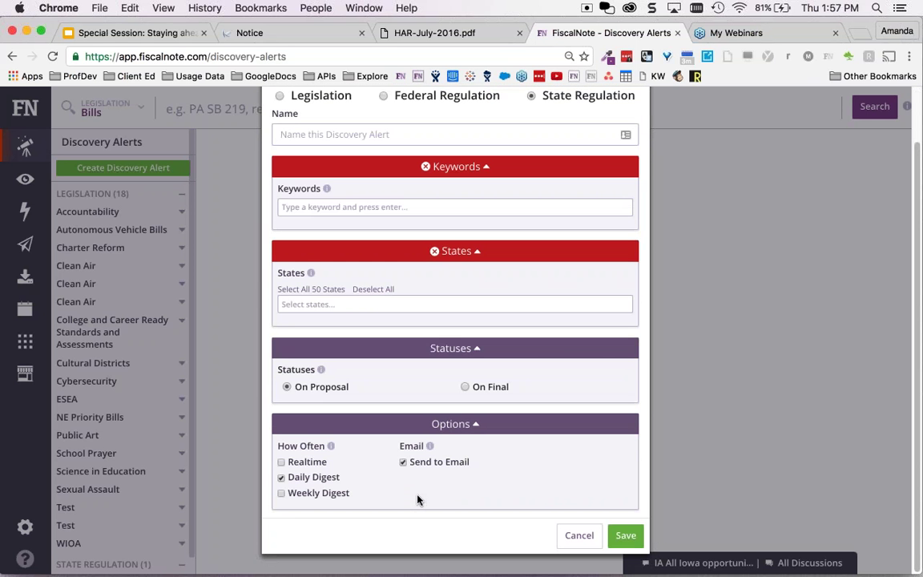
click(585, 535)
- Open the Education discovery alert under State Regulation and look through its feed of updates
scroll(184, 393, down, 1)
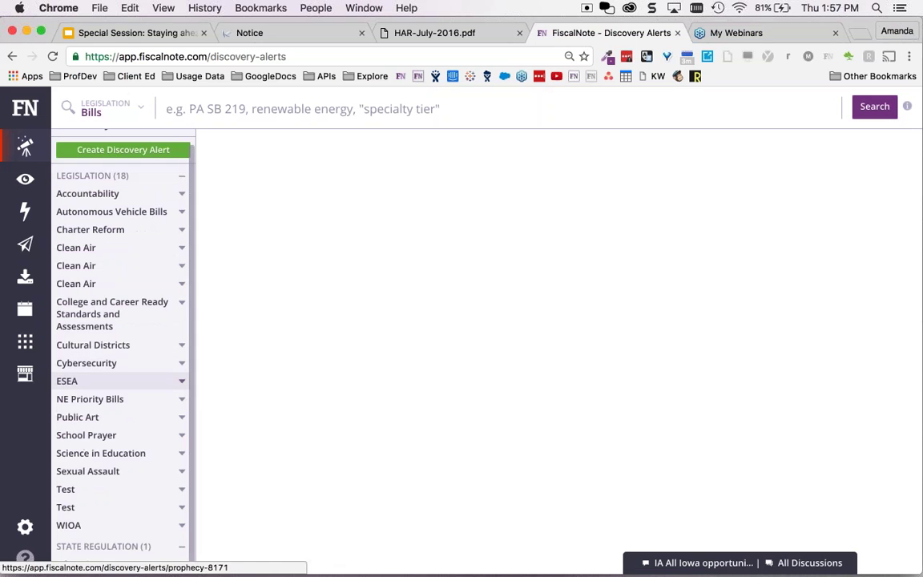
scroll(116, 561, up, 1)
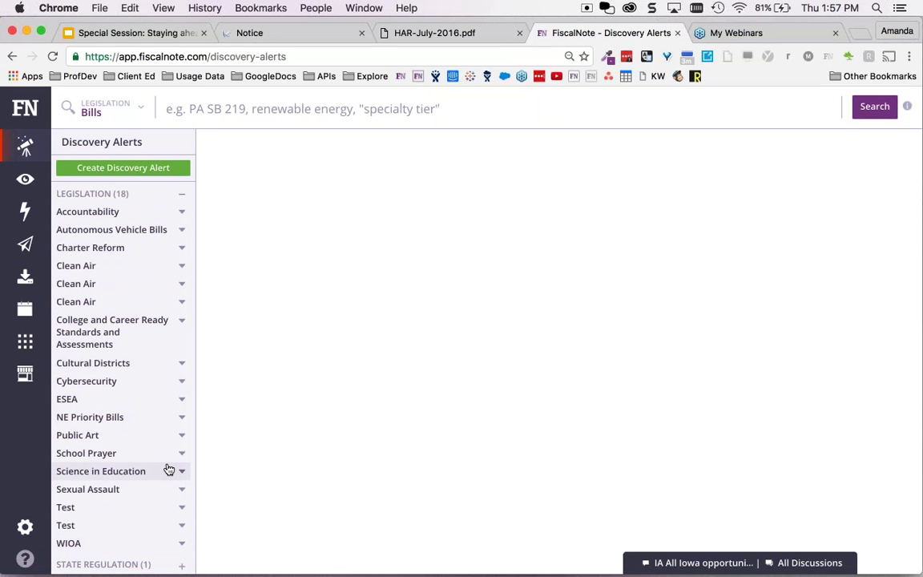
click(89, 563)
scroll(90, 565, down, 1)
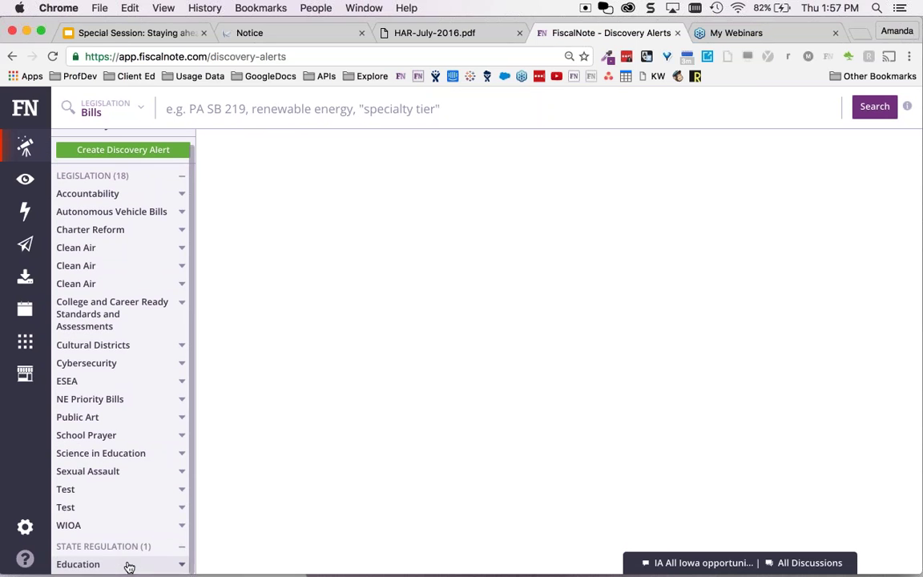
click(89, 565)
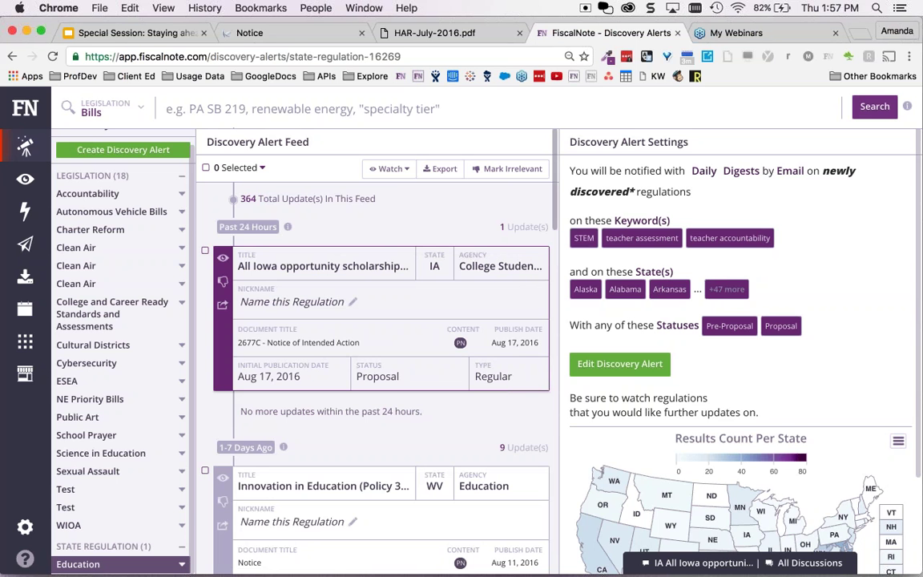
scroll(345, 269, down, 5)
scroll(344, 269, up, 5)
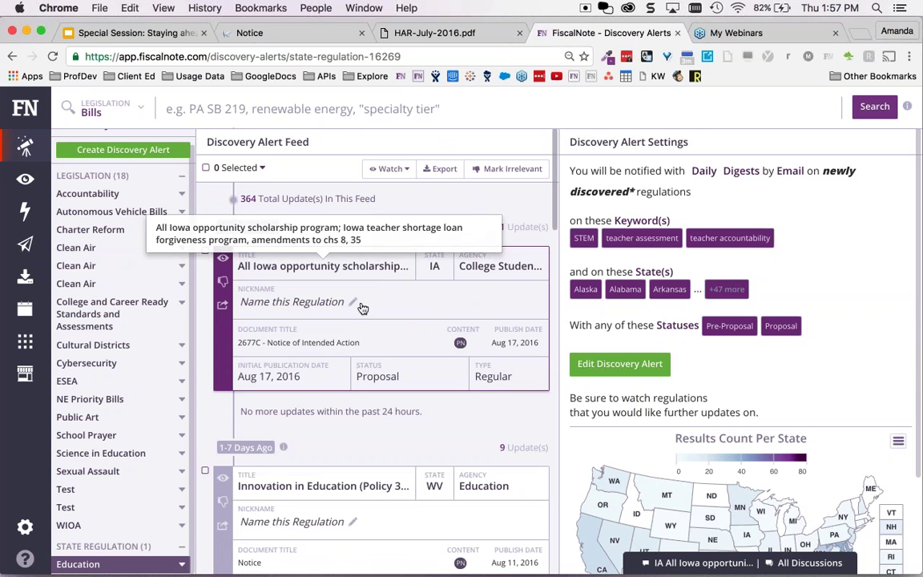
- View the details of the Iowa opportunity scholarship regulation and the Rhode Island educator certification regulation in the alert feed
click(440, 303)
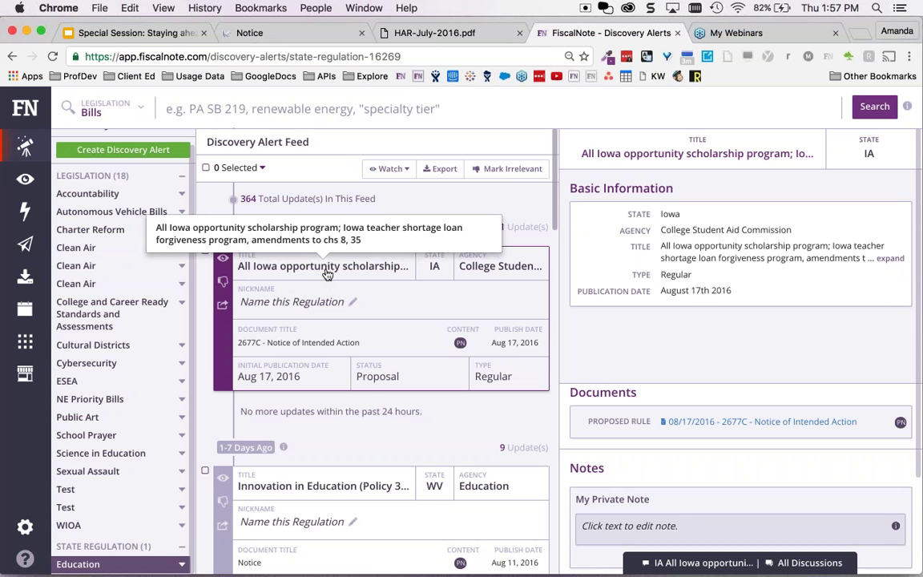
scroll(286, 273, down, 5)
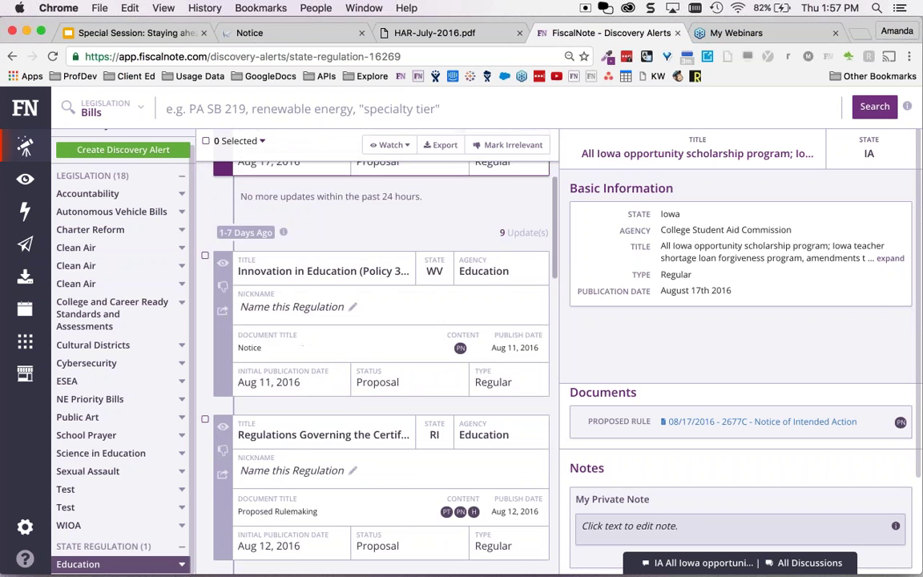
click(287, 270)
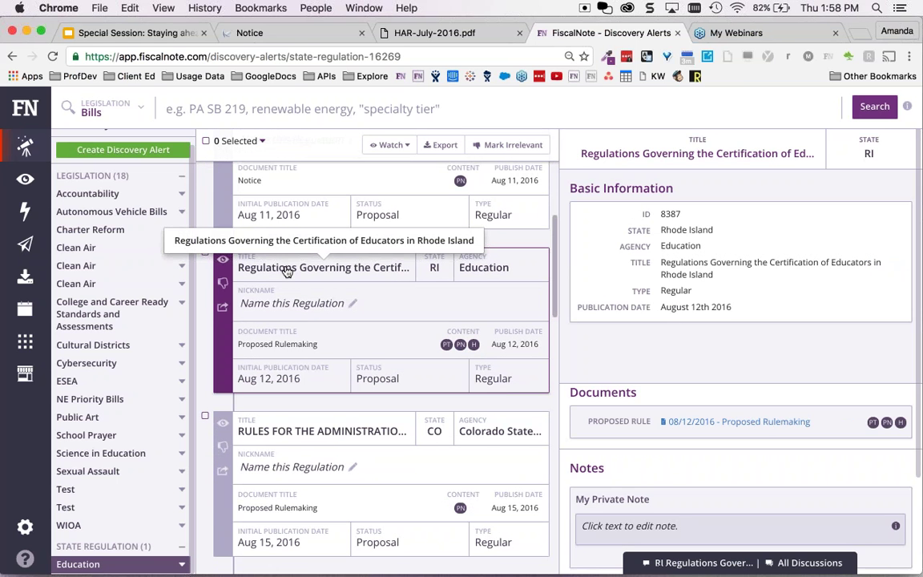
click(632, 156)
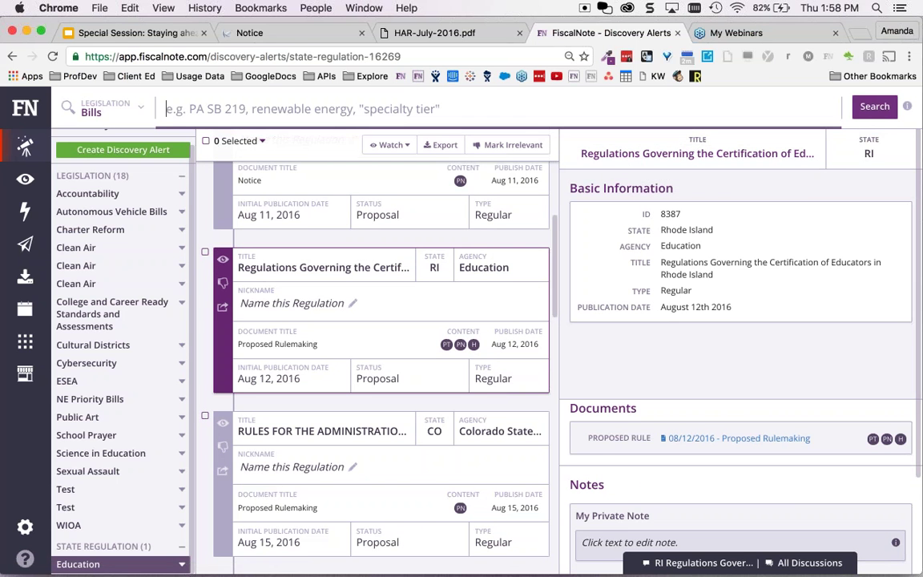
- Go to the state regulations search and filter the results to Connecticut
click(104, 108)
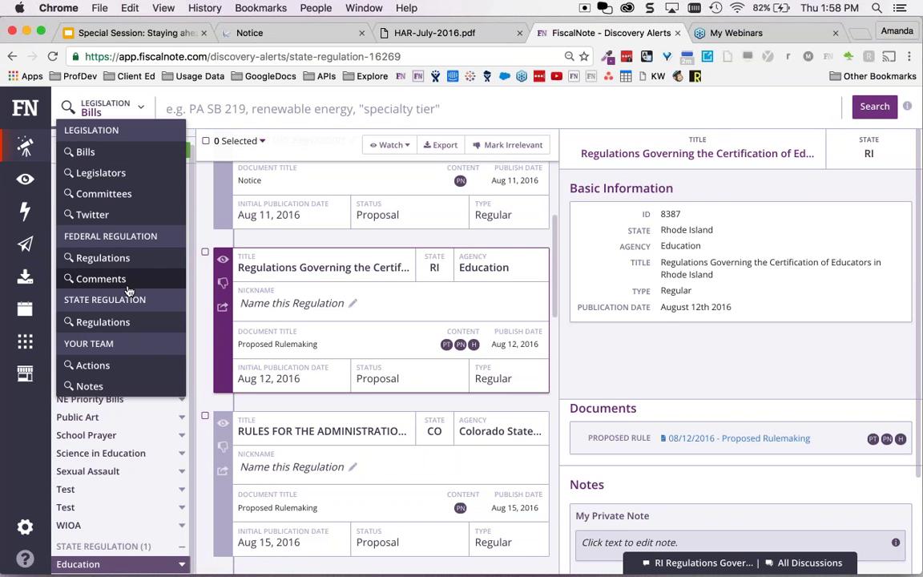
click(102, 321)
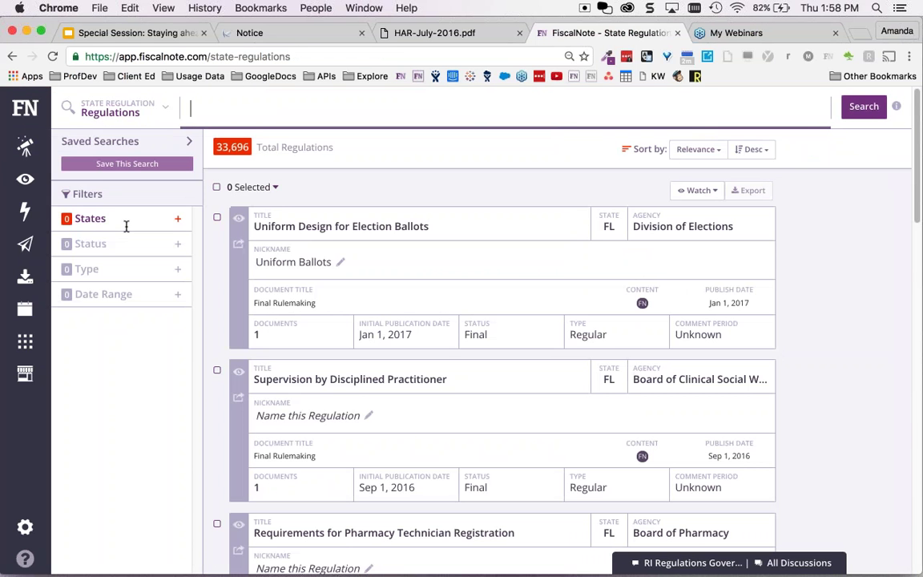
click(116, 216)
click(121, 247)
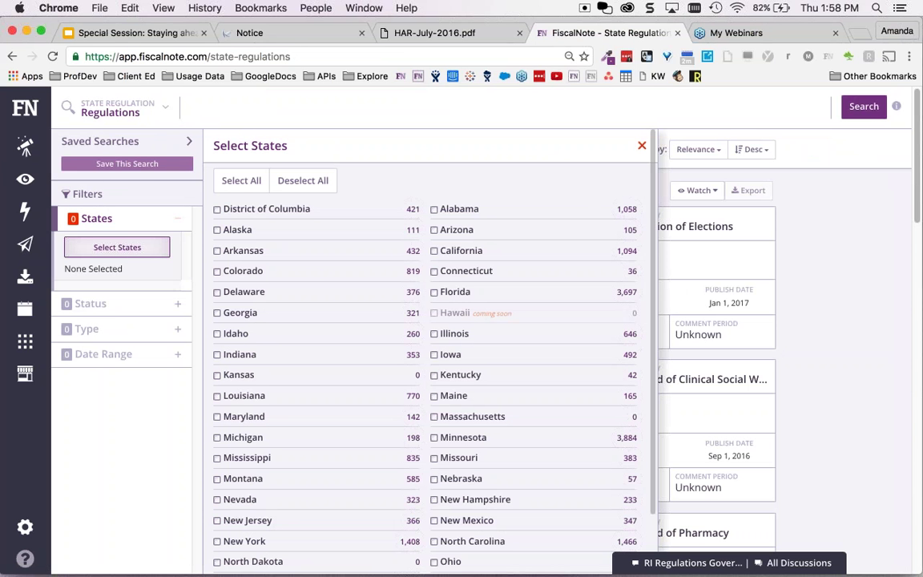
click(467, 272)
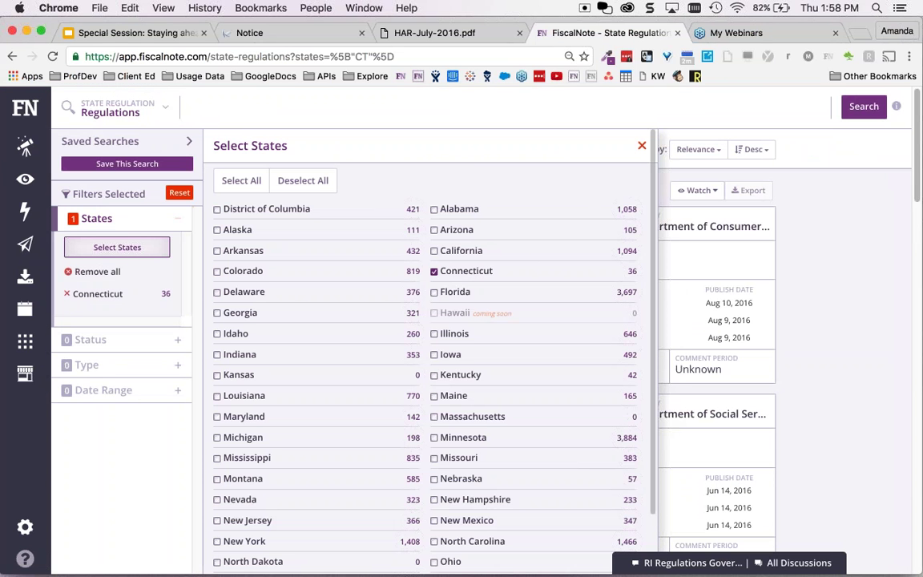
click(641, 145)
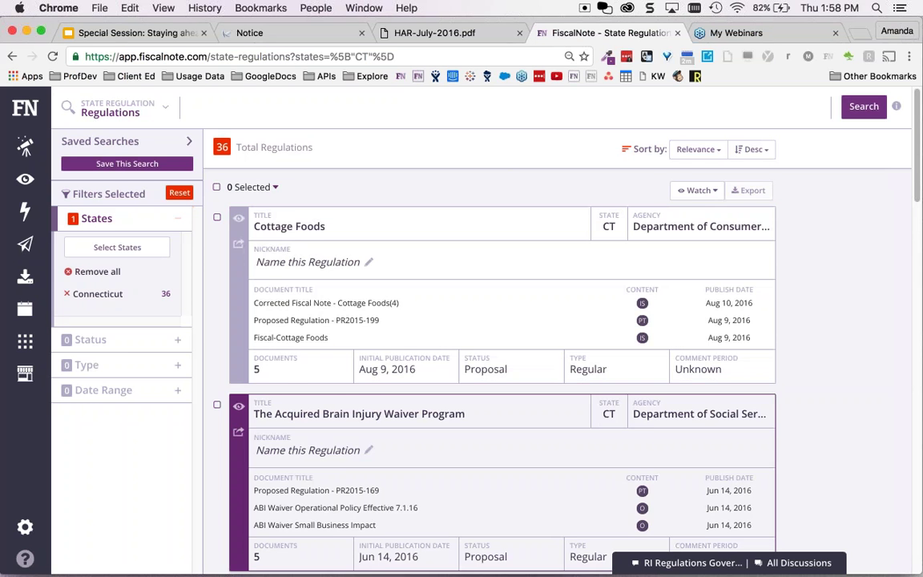
- Open The Acquired Brain Injury Waiver Program regulation and review its basic information, documents and contact sections
scroll(296, 322, down, 3)
click(293, 319)
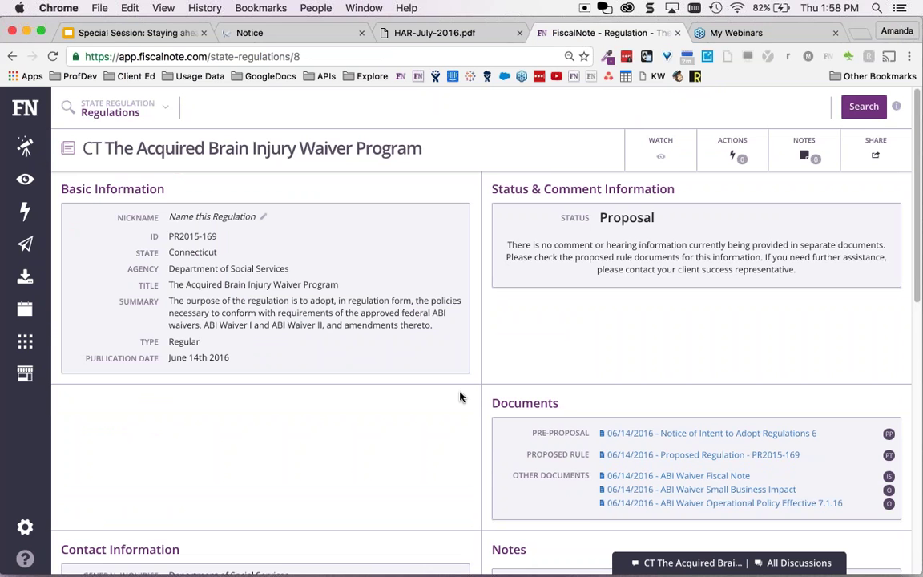
scroll(460, 397, down, 1)
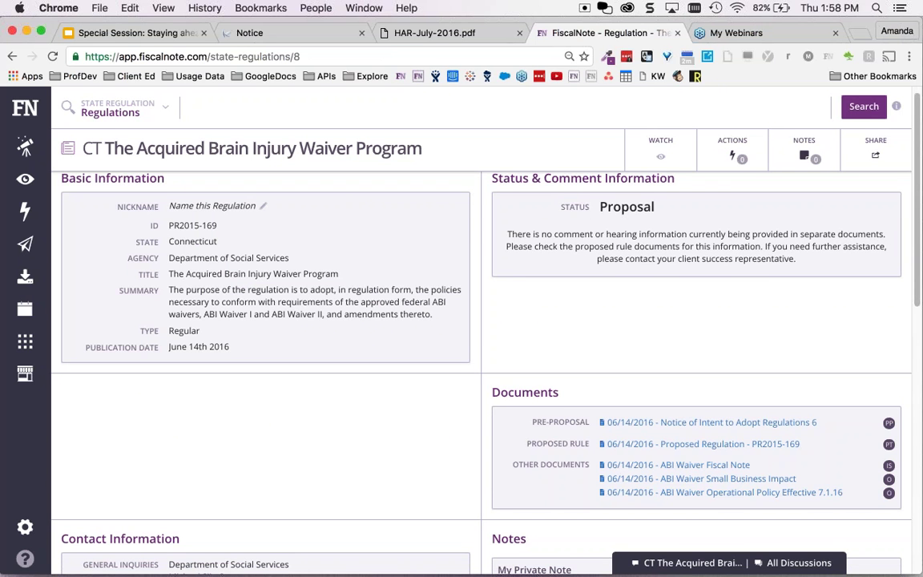
scroll(696, 352, down, 3)
scroll(697, 353, up, 1)
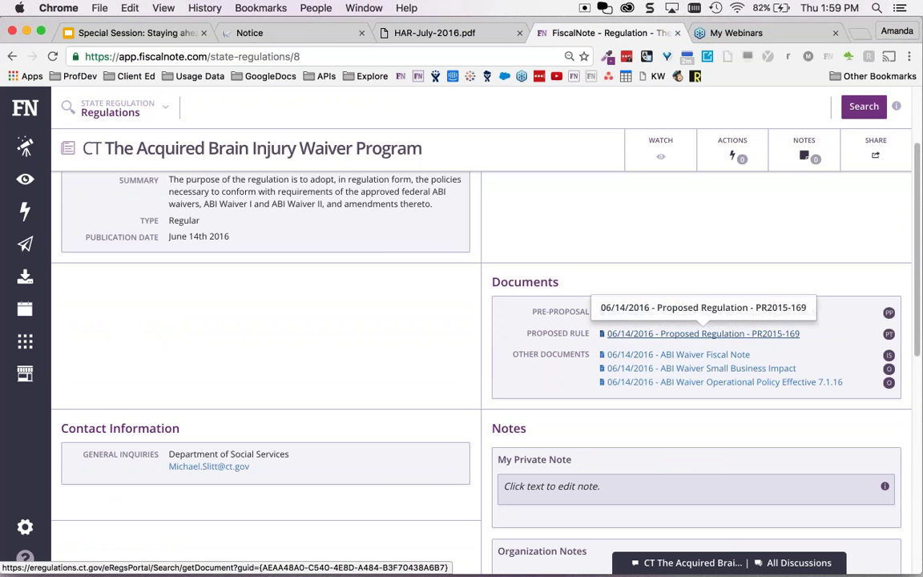
- Open the pre-proposal document Notice of Intent to Adopt Regulations 6, and return to the regulation's page to review its other documents
click(680, 314)
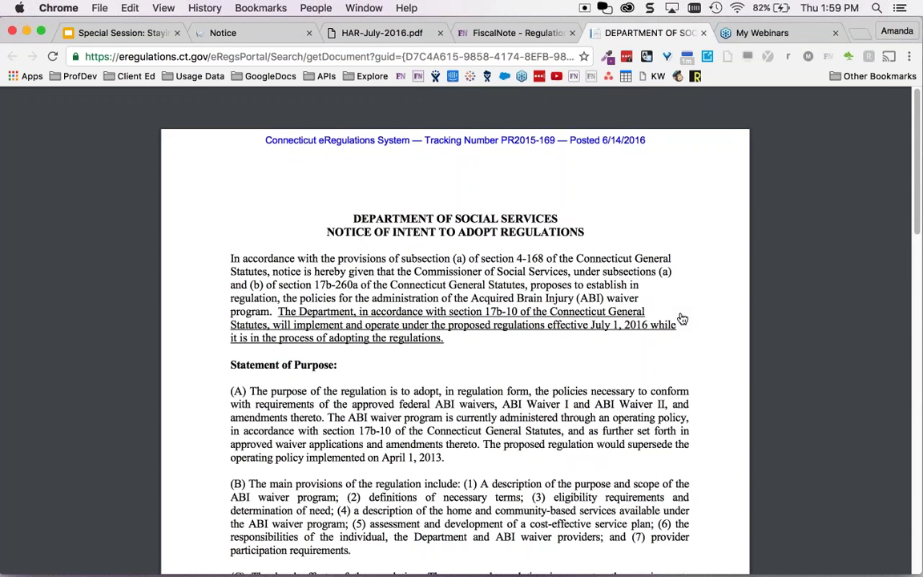
click(498, 33)
scroll(515, 344, down, 2)
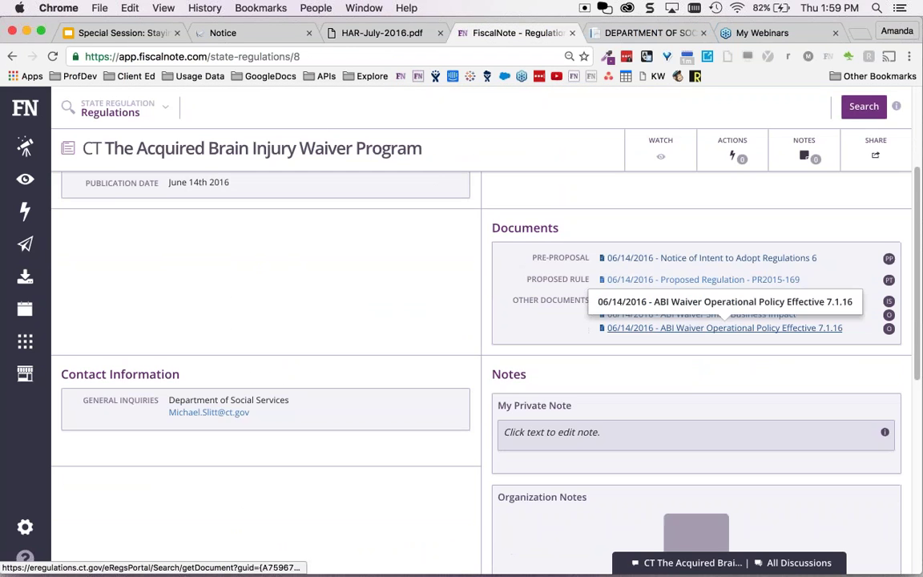
scroll(515, 345, up, 4)
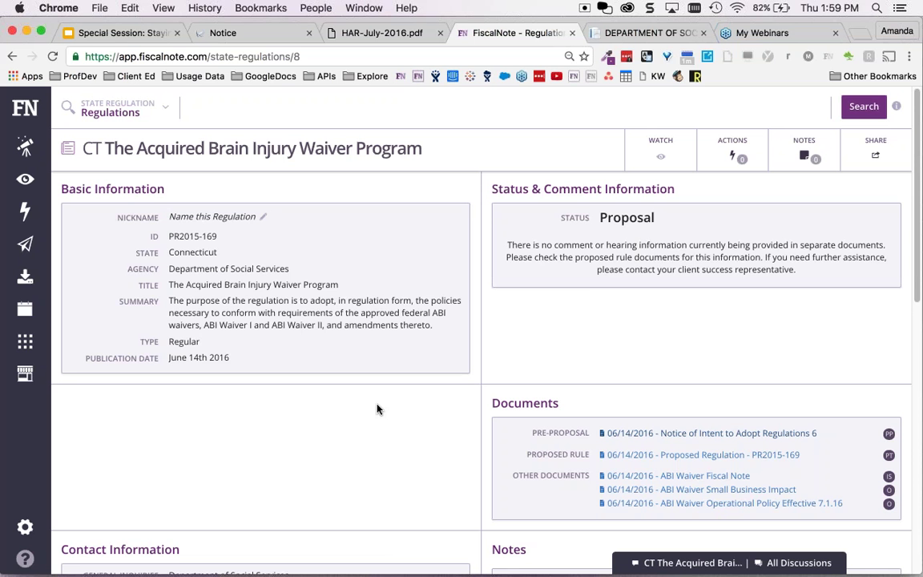
- Review the contact information, notes and actions sections of The Acquired Brain Injury Waiver Program regulation
scroll(378, 409, down, 5)
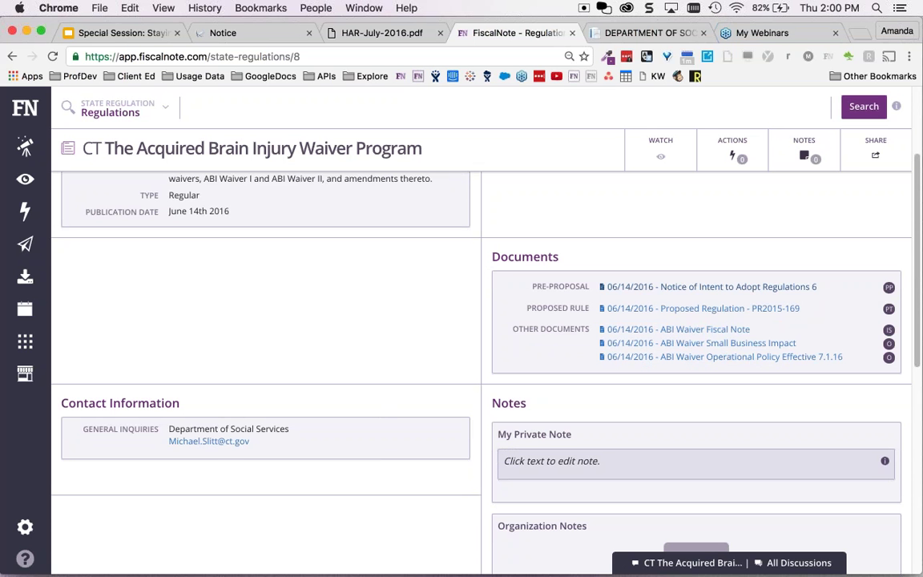
scroll(480, 372, down, 3)
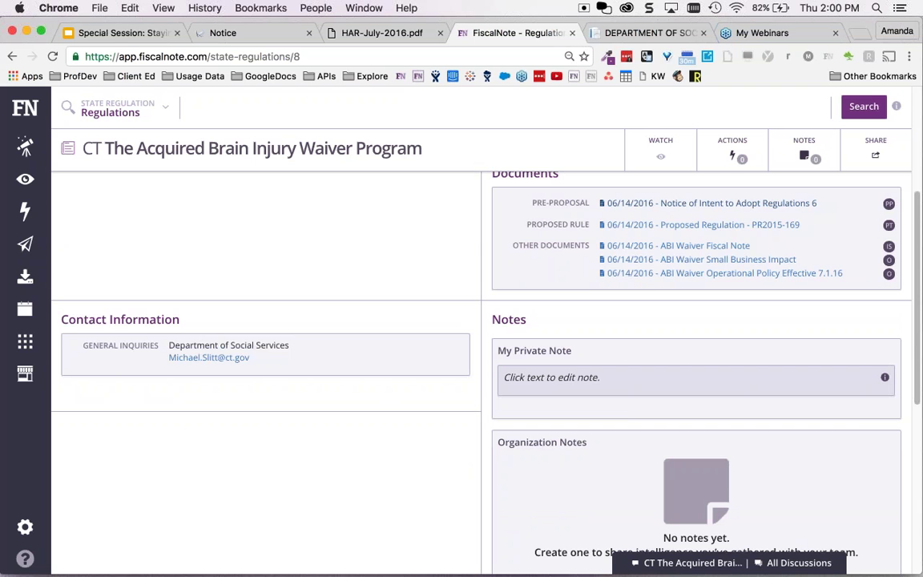
scroll(481, 373, down, 10)
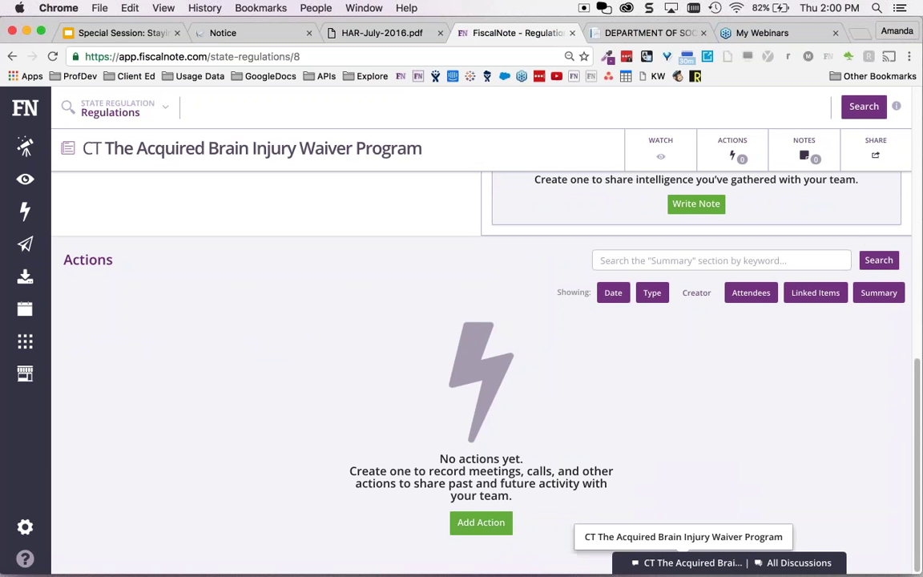
scroll(481, 320, up, 5)
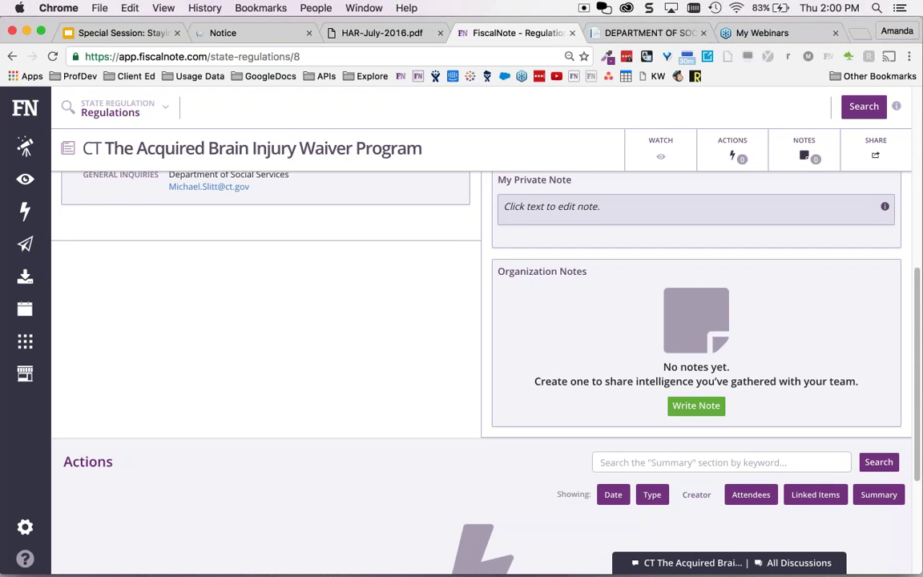
- Start adding an action linked to the regulation and set its action type to Testimony
scroll(491, 380, down, 5)
click(496, 524)
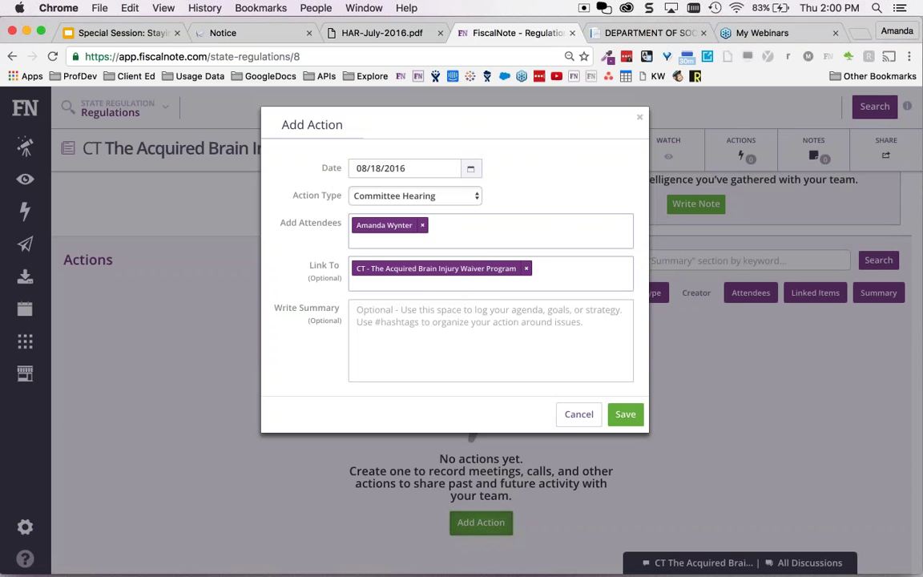
click(414, 195)
click(450, 255)
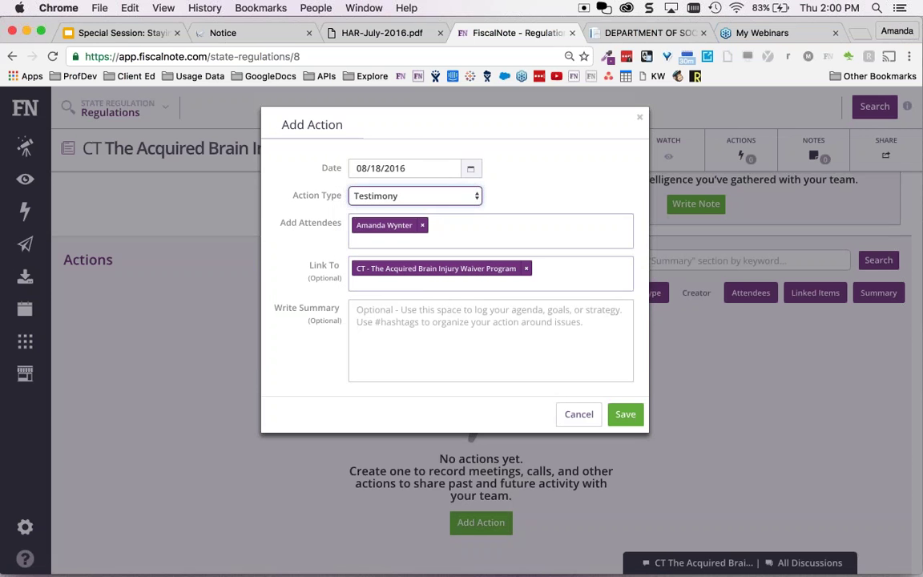
click(472, 322)
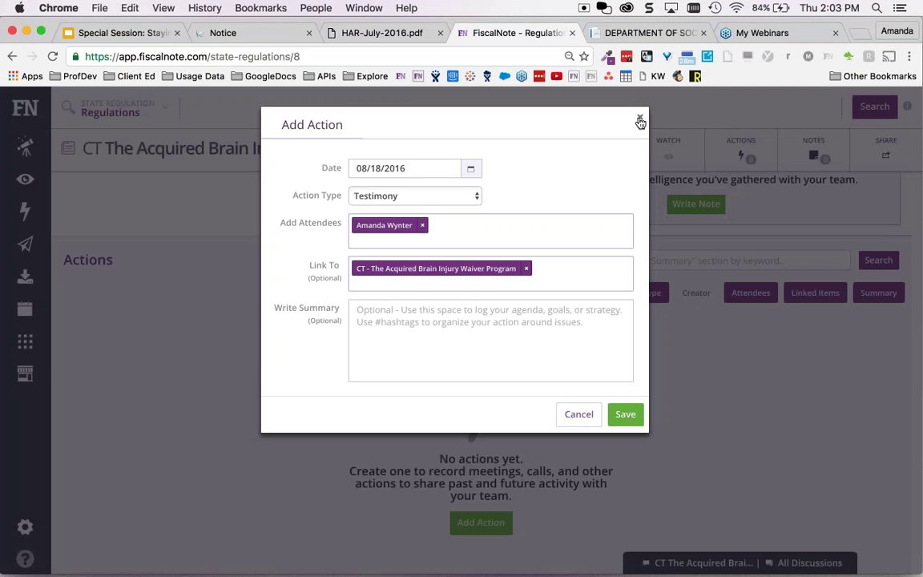
- Discard the unsaved action and return to the regulation's basic information
click(639, 117)
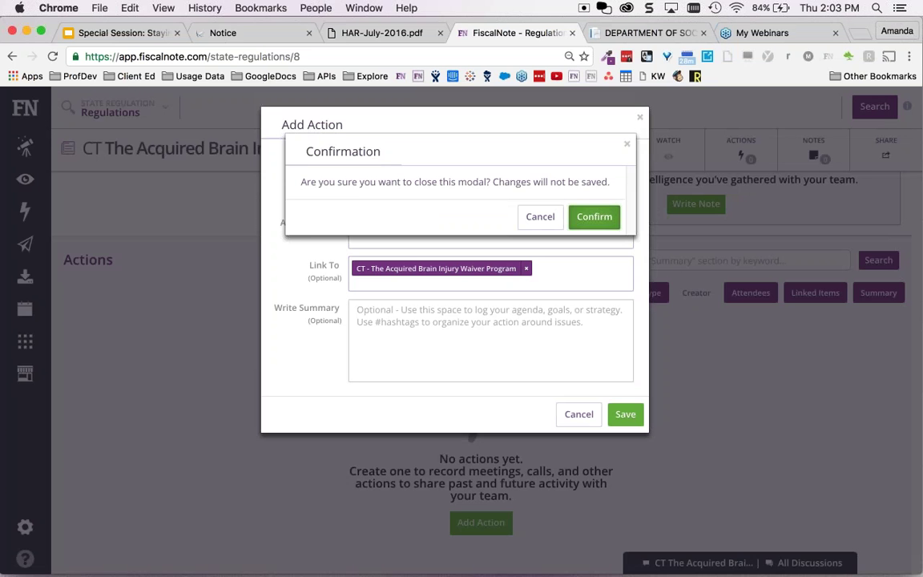
click(594, 217)
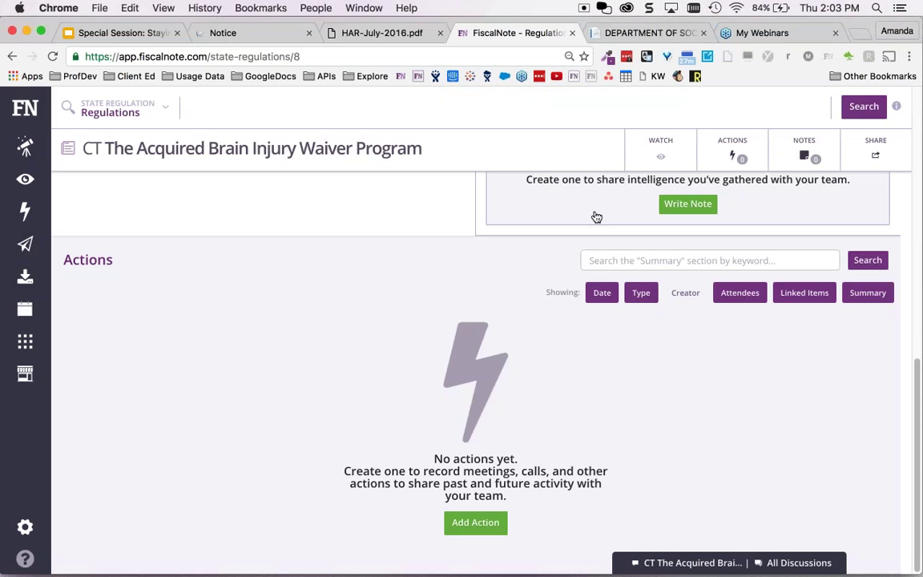
scroll(475, 361, up, 10)
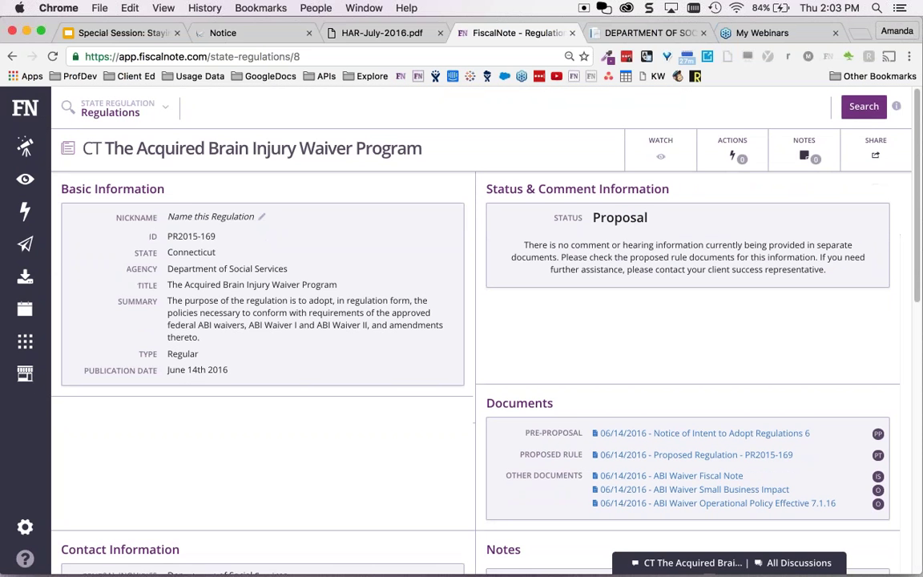